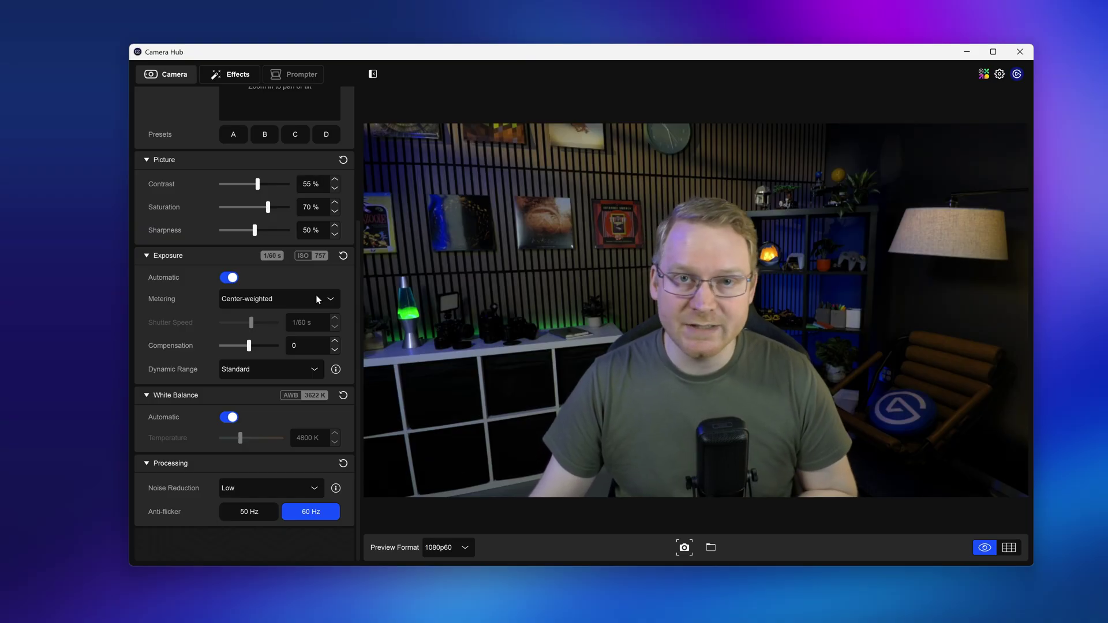
Step: Try Average metering and -3 exposure compensation, then restore Center-weighted and 0
left_click(316, 299)
left_click(317, 299)
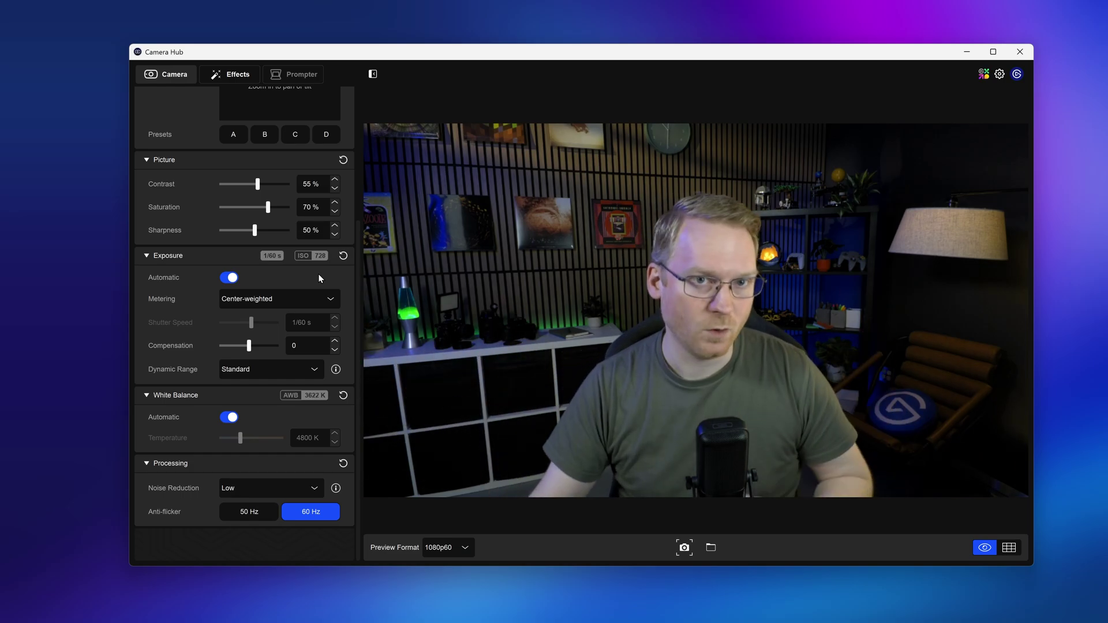
left_click(299, 296)
left_click(293, 319)
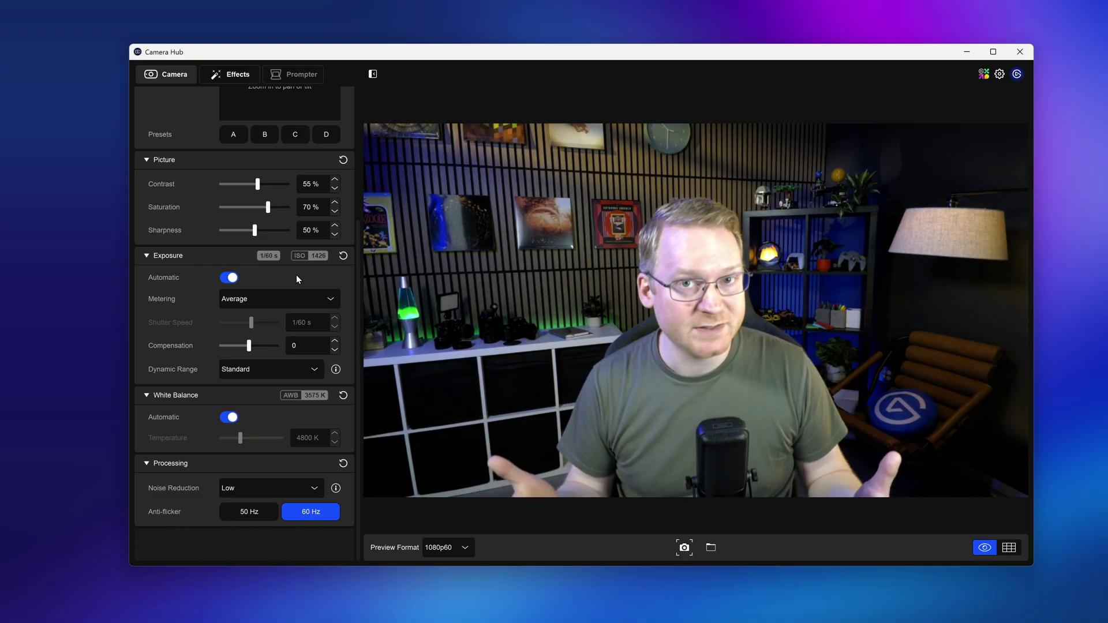
key("Down")
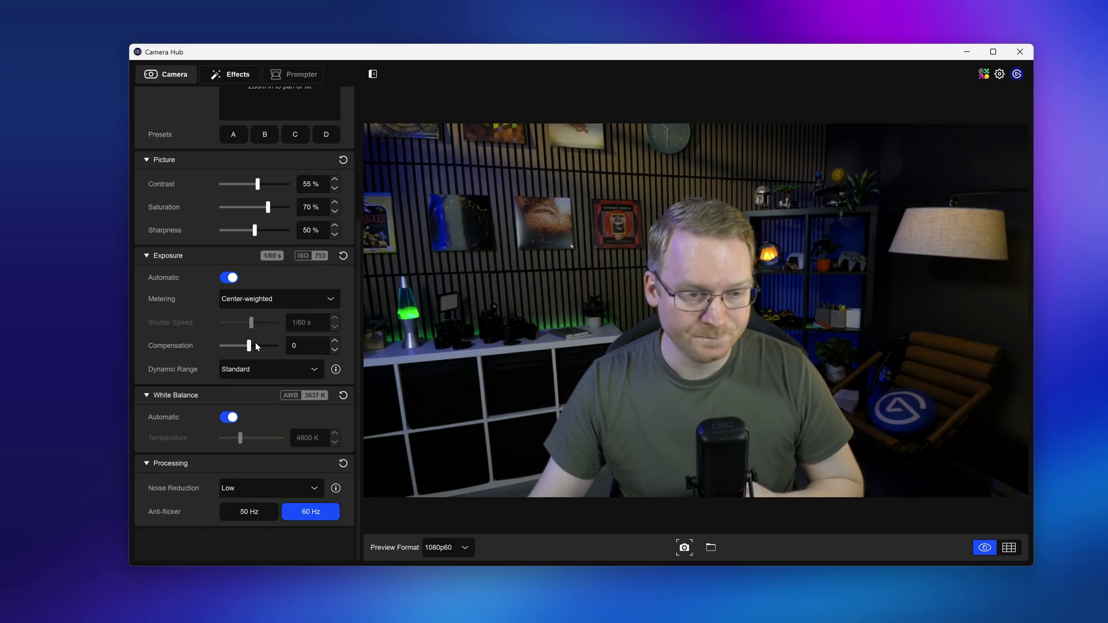
left_click_drag(255, 345, 223, 348)
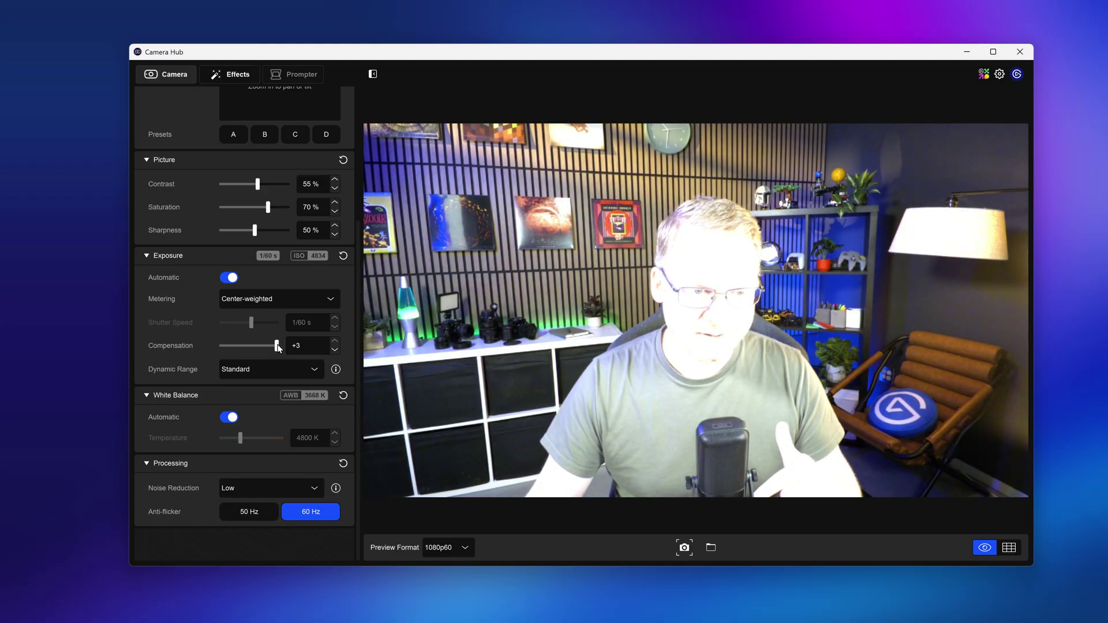
left_click_drag(276, 349, 257, 345)
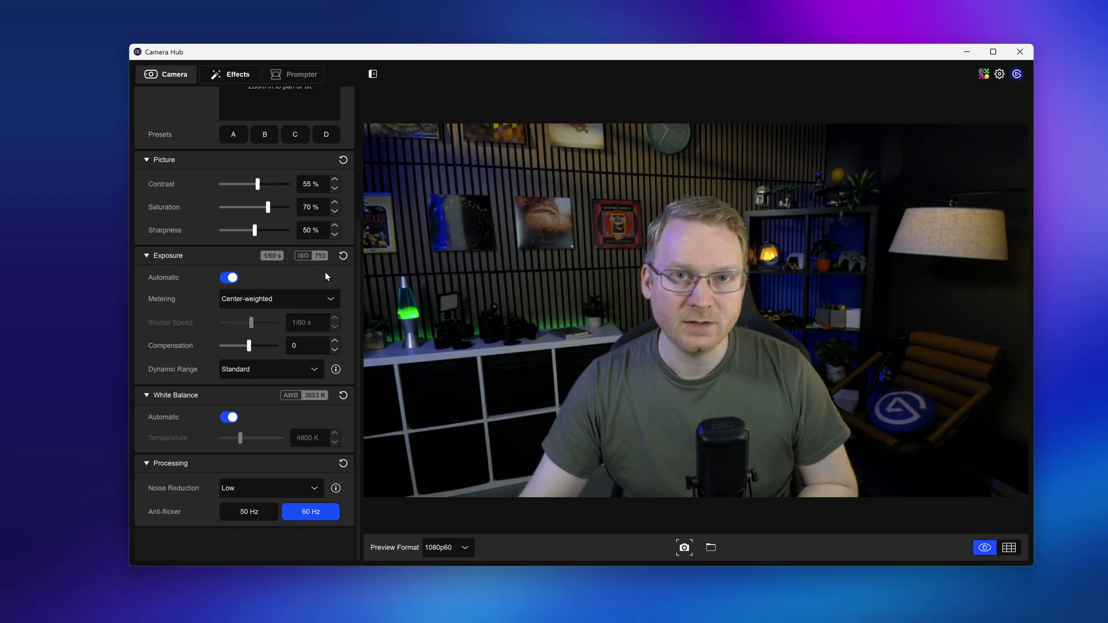
Step: Set the Dynamic Range dropdown to Wide
left_click(281, 372)
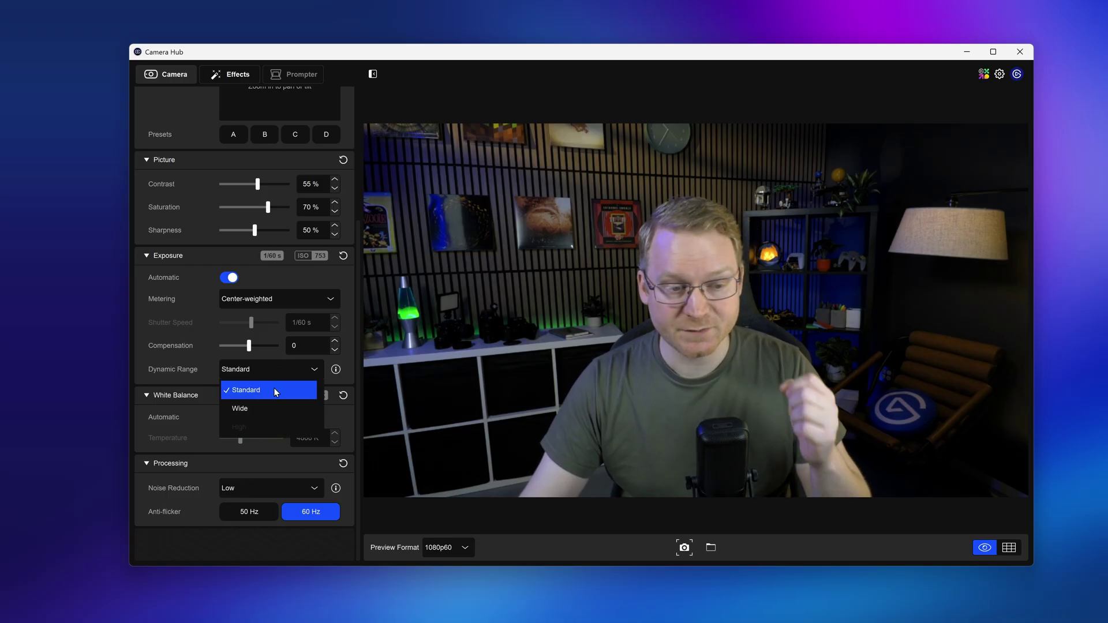
left_click(268, 407)
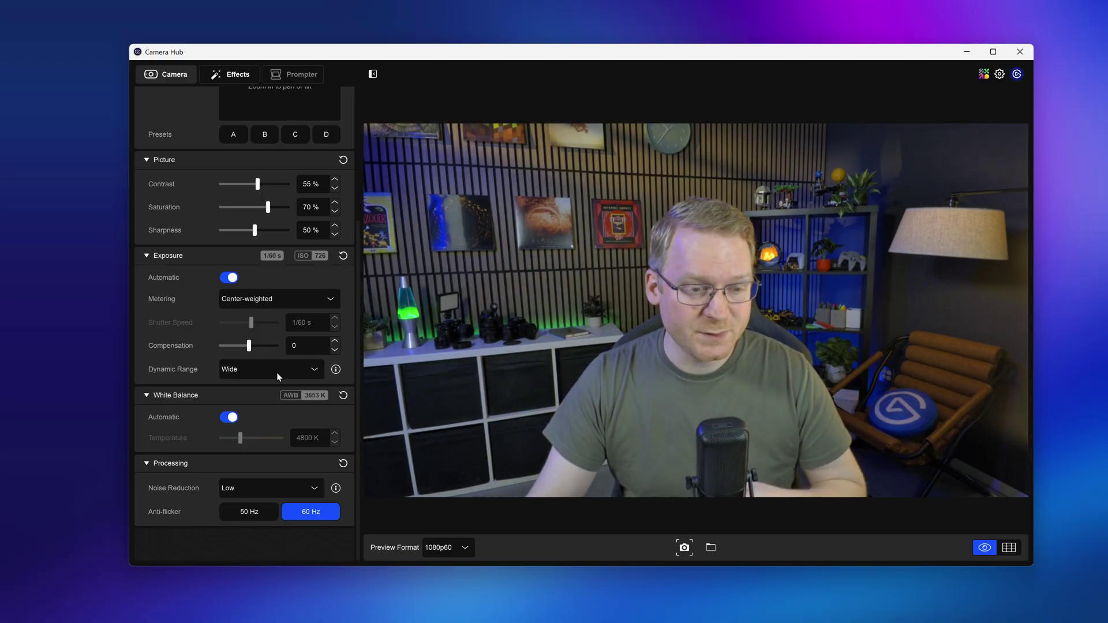
left_click(306, 370)
mouse_move(259, 431)
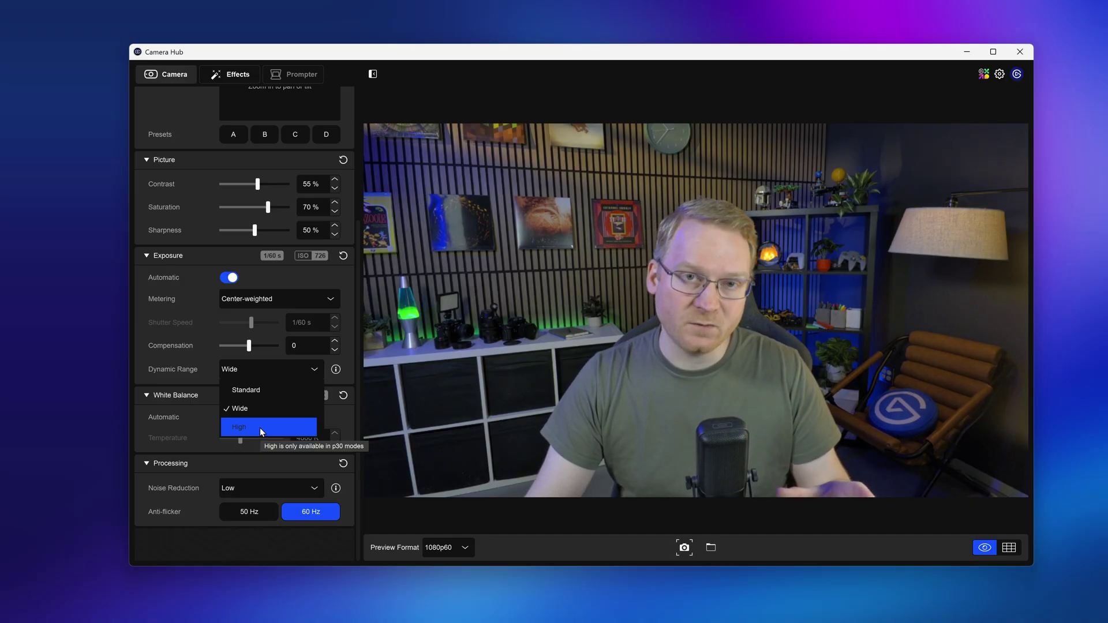
left_click(441, 413)
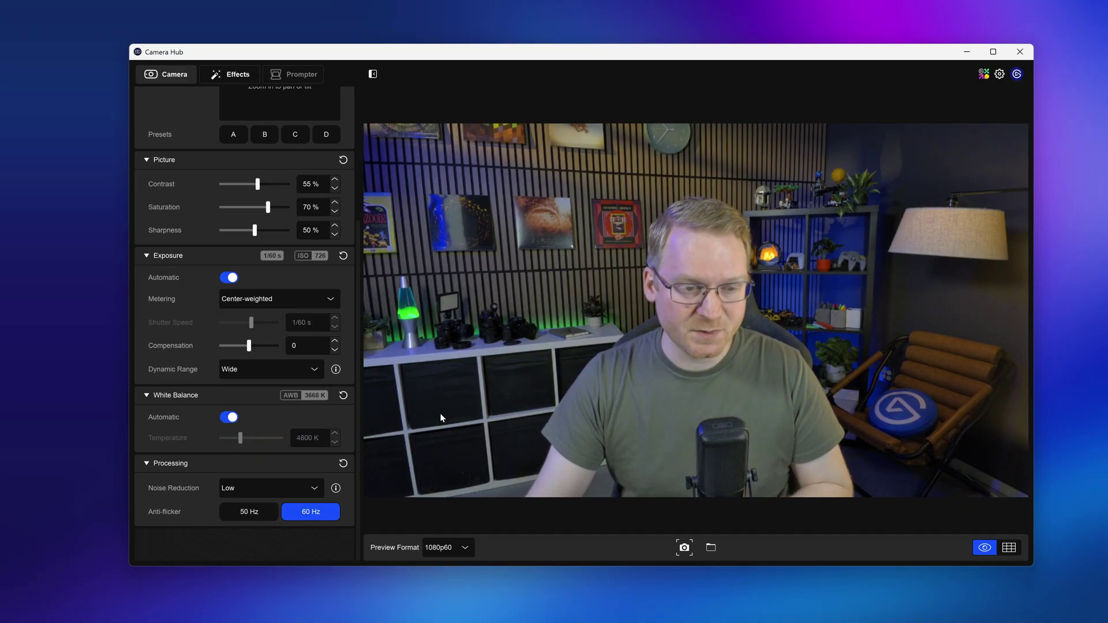
Step: Switch the preview format to 1080p30 and try High dynamic range
left_click(463, 547)
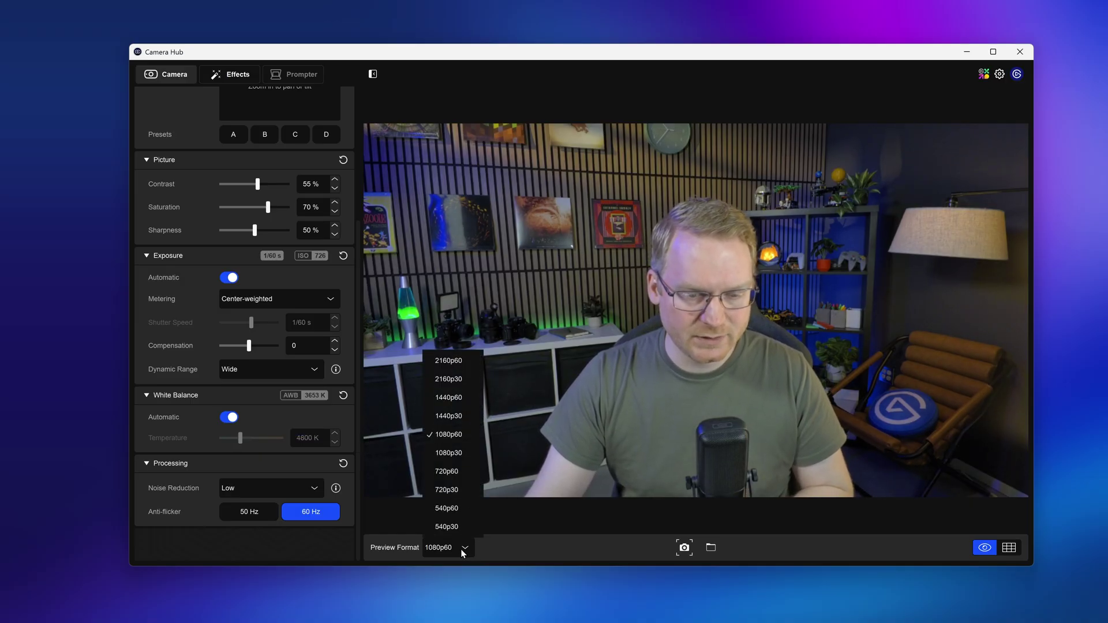
left_click(462, 453)
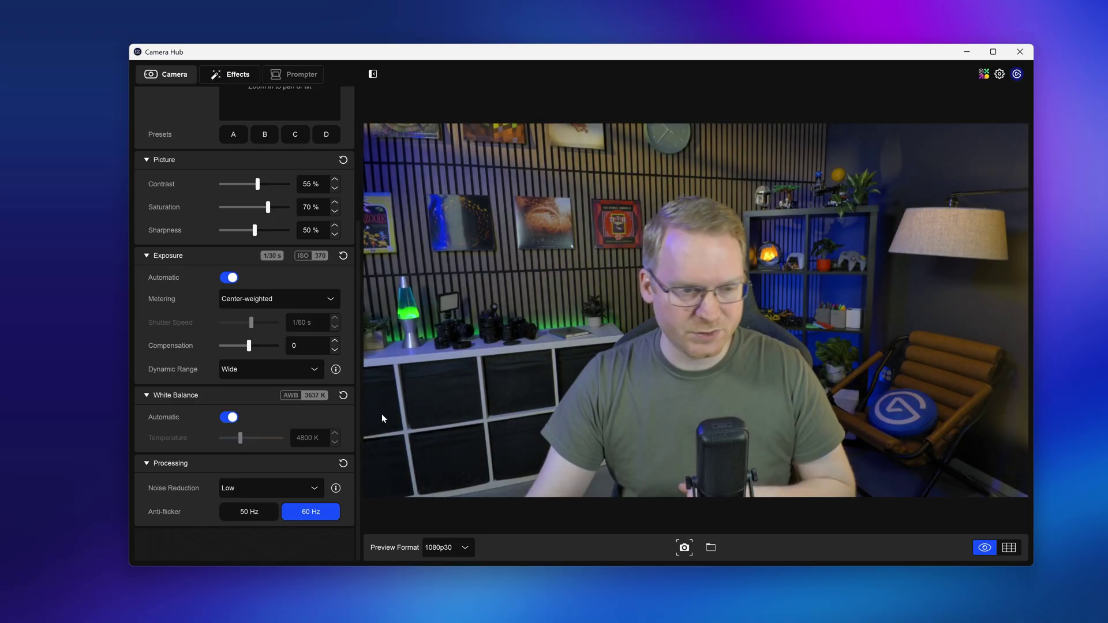
left_click(296, 375)
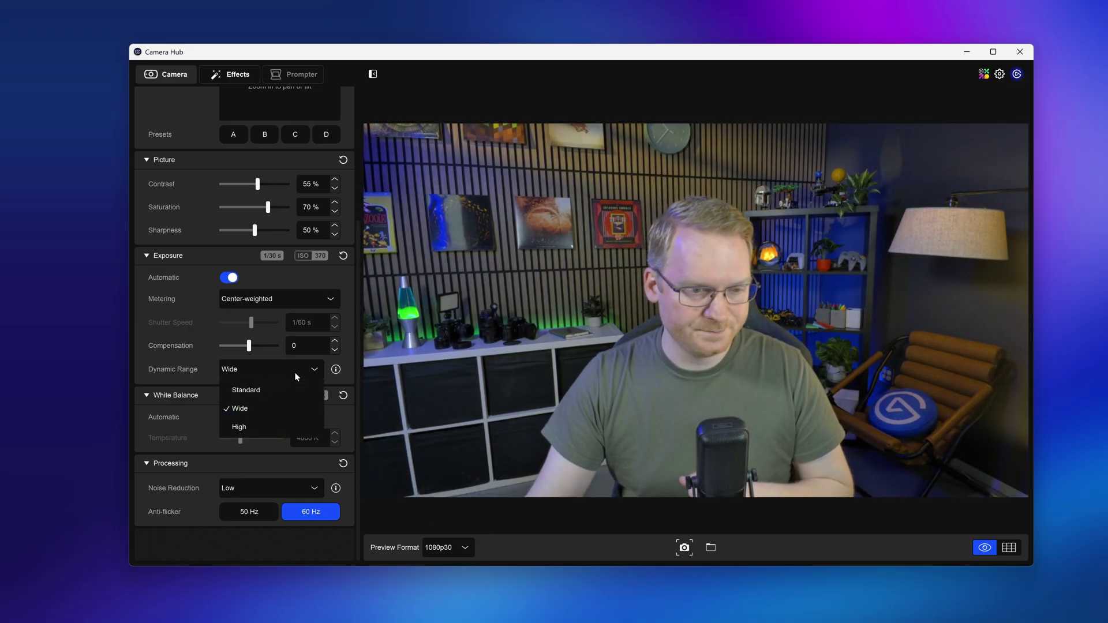
left_click(265, 430)
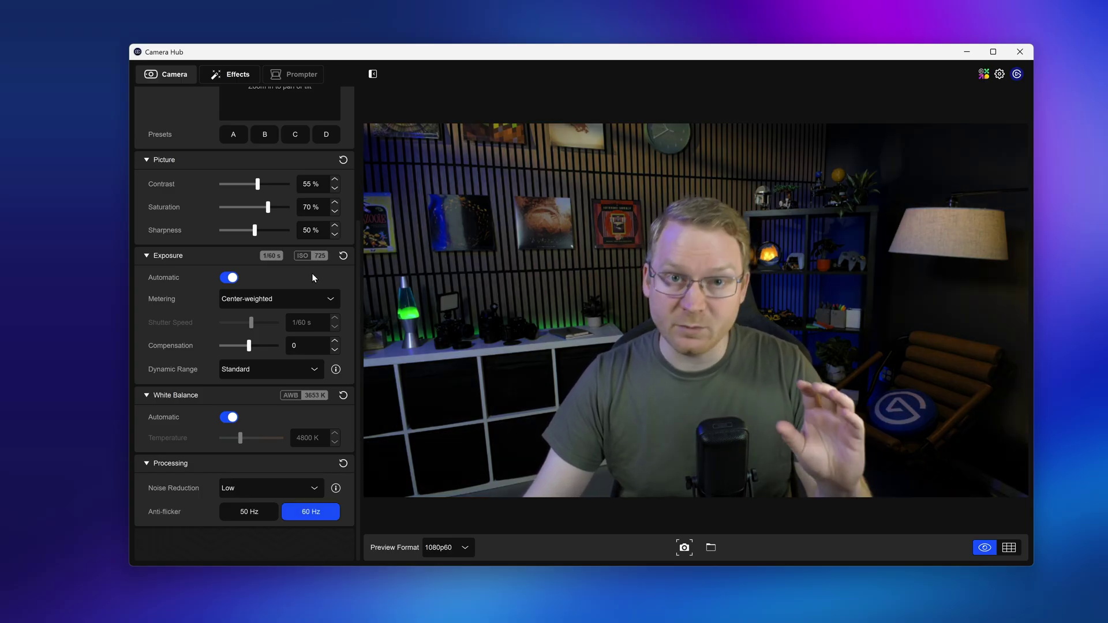
Step: Turn off automatic exposure and test shutter speeds and ISO, aiming for 1/60 s and ISO 851
left_click(292, 277)
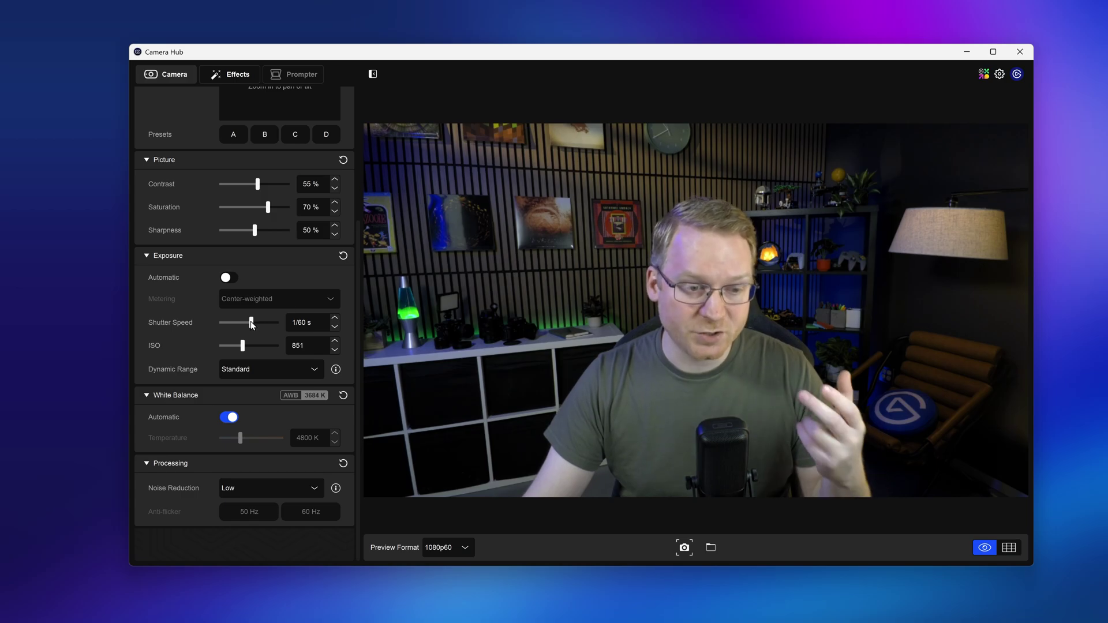
left_click_drag(252, 325, 221, 327)
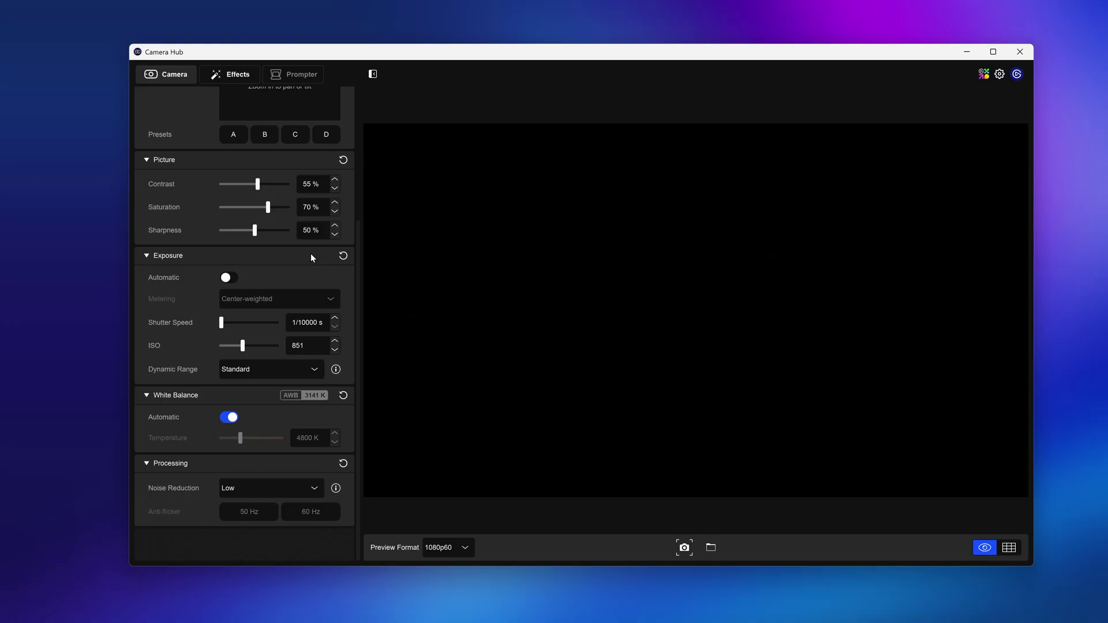
left_click(257, 322)
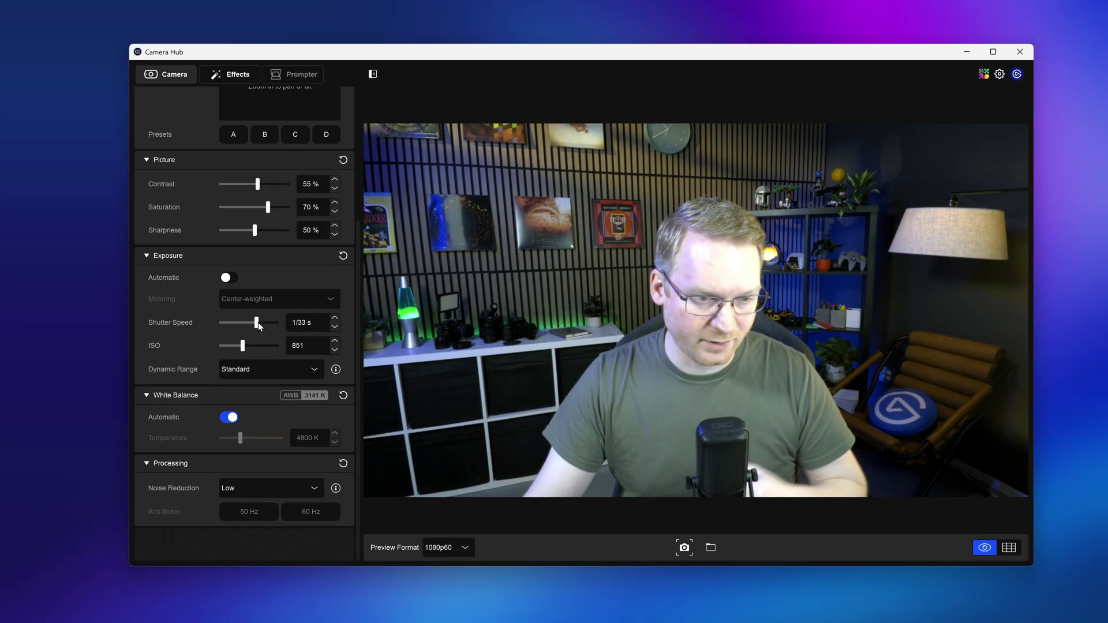
left_click_drag(258, 320, 278, 321)
left_click(224, 345)
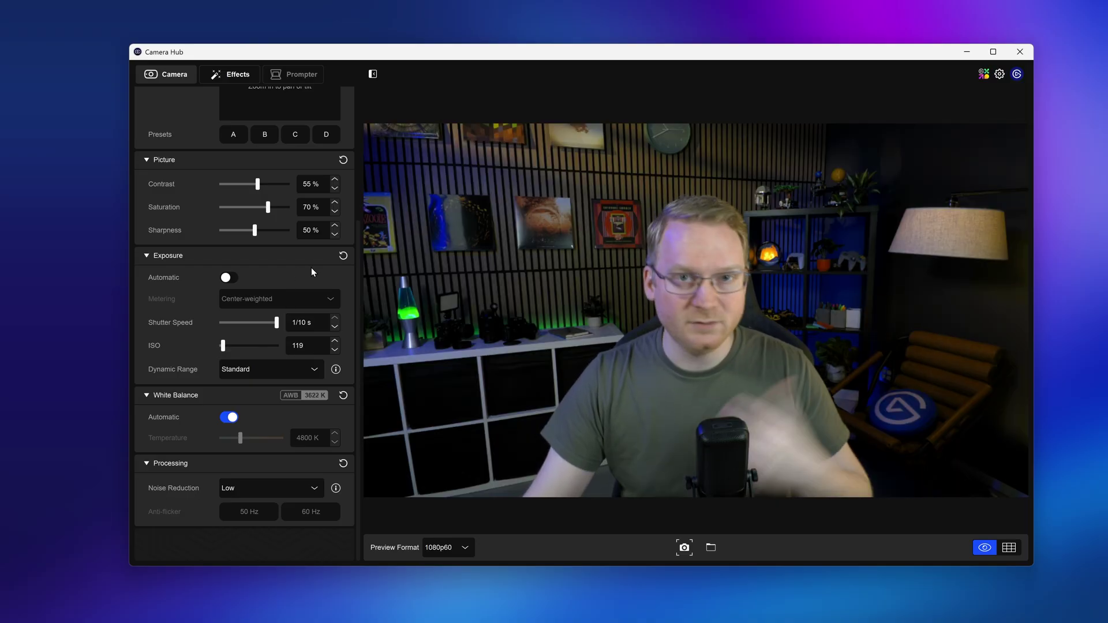
left_click(258, 323)
left_click_drag(257, 323, 242, 346)
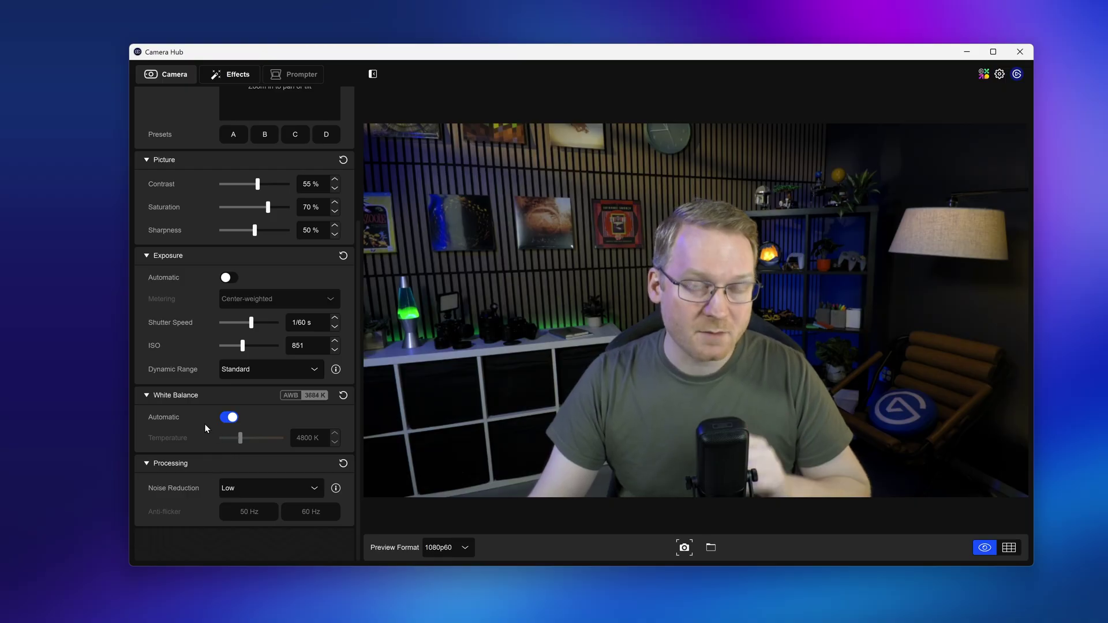
Step: Zoom the camera to 400% on the lava lamp, leaving noise reduction at Low
left_click(282, 488)
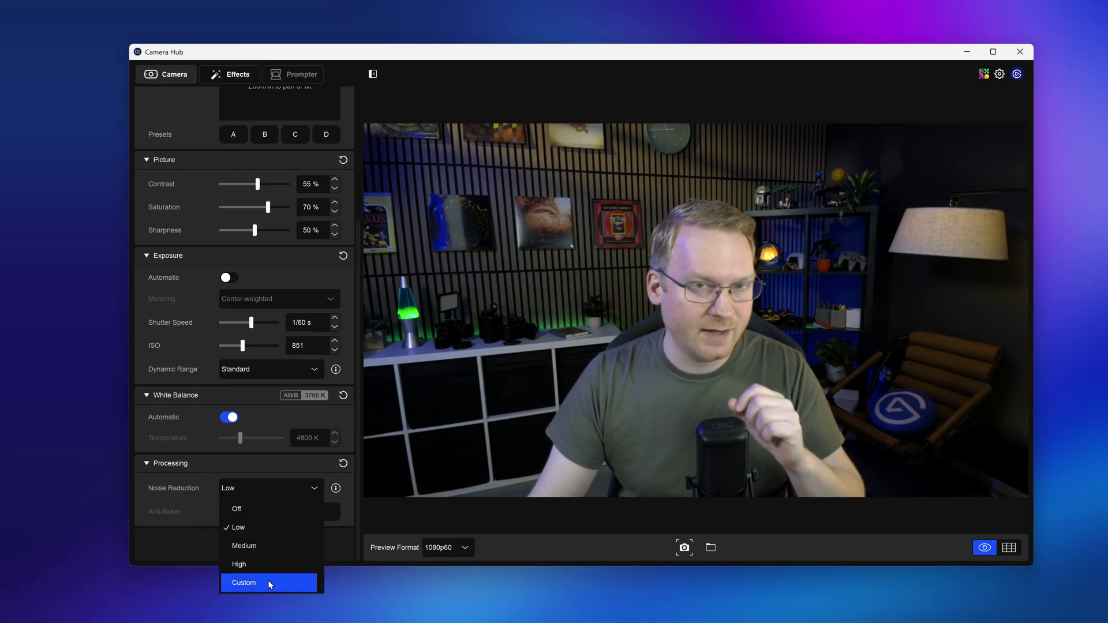
left_click(275, 527)
scroll(185, 462, "up", 3)
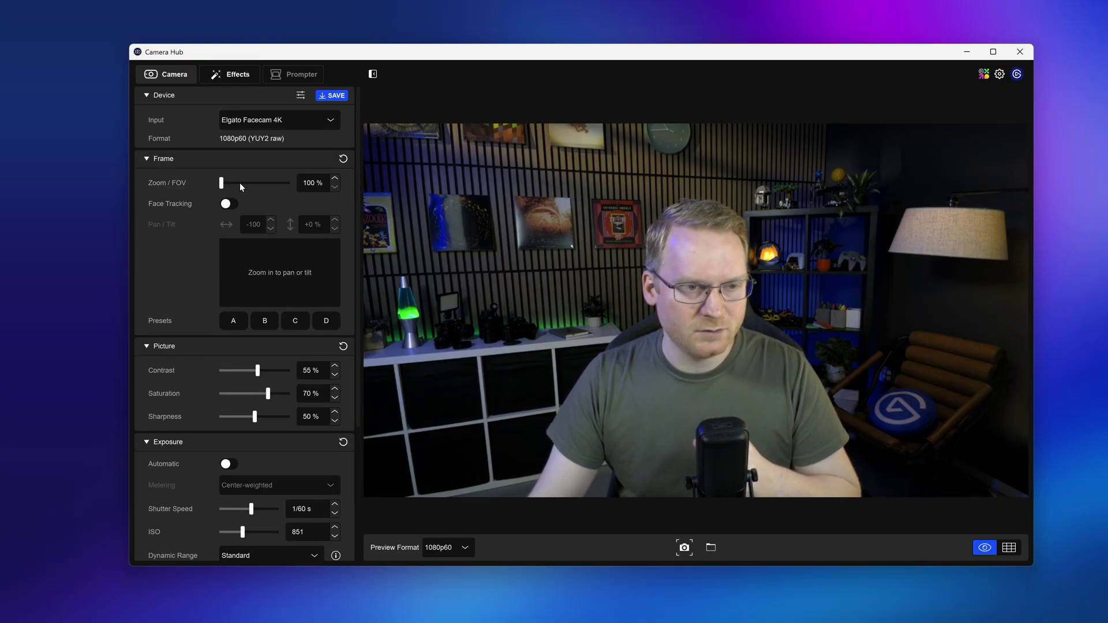
left_click_drag(241, 182, 287, 188)
left_click_drag(230, 269, 233, 272)
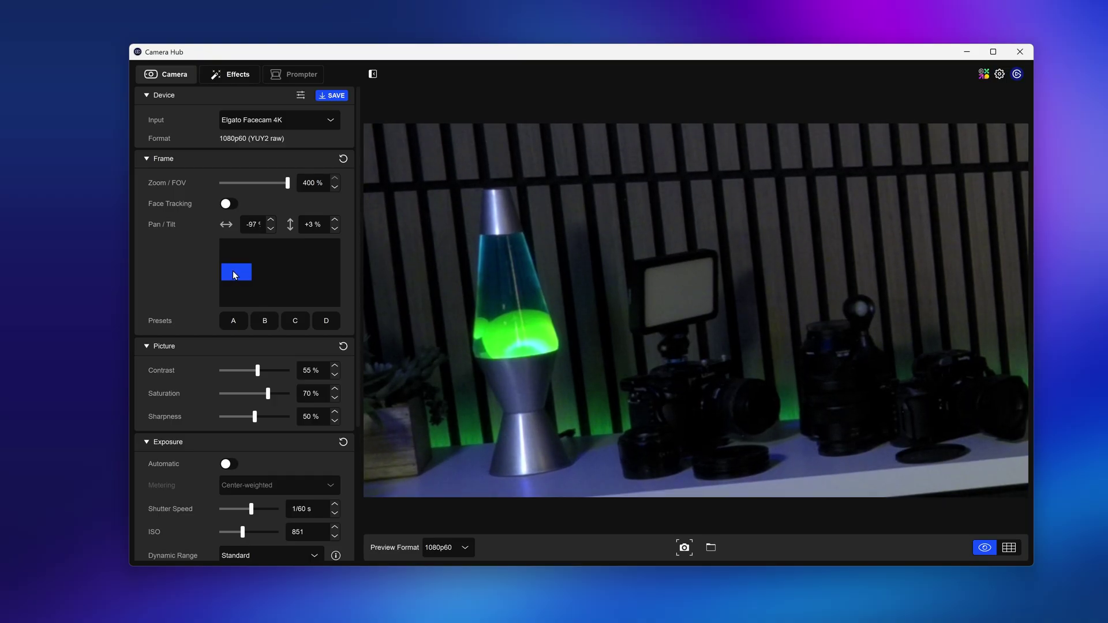
scroll(208, 346, "down", 3)
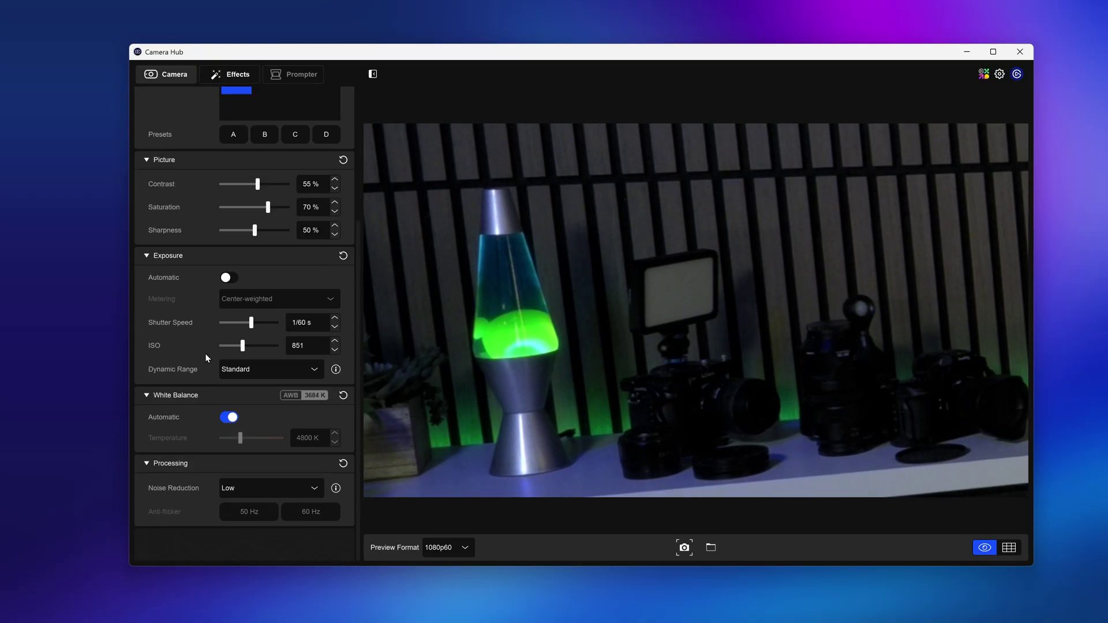
Step: Compare noise reduction set to Off, Low, Medium and High
left_click(245, 488)
left_click(250, 511)
left_click(249, 489)
left_click(251, 520)
left_click(292, 487)
left_click(282, 543)
left_click(294, 493)
left_click(278, 563)
Step: Choose Custom noise reduction with 2D at 0 and raise 3D noise reduction to 5
left_click(302, 487)
left_click(265, 583)
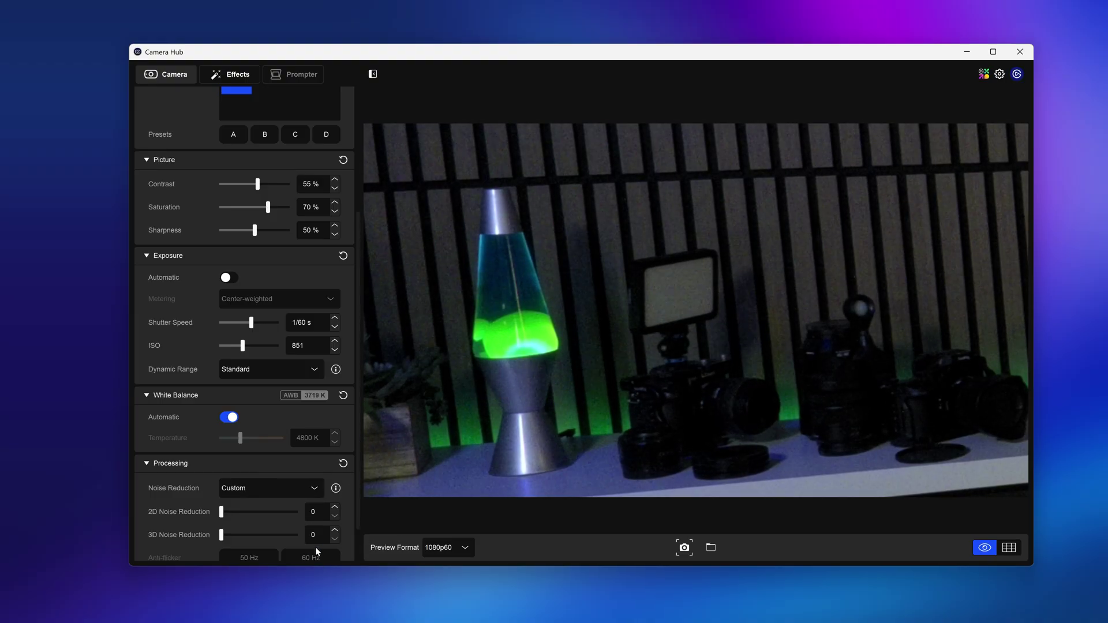
scroll(341, 525, "down", 1)
left_click(335, 484)
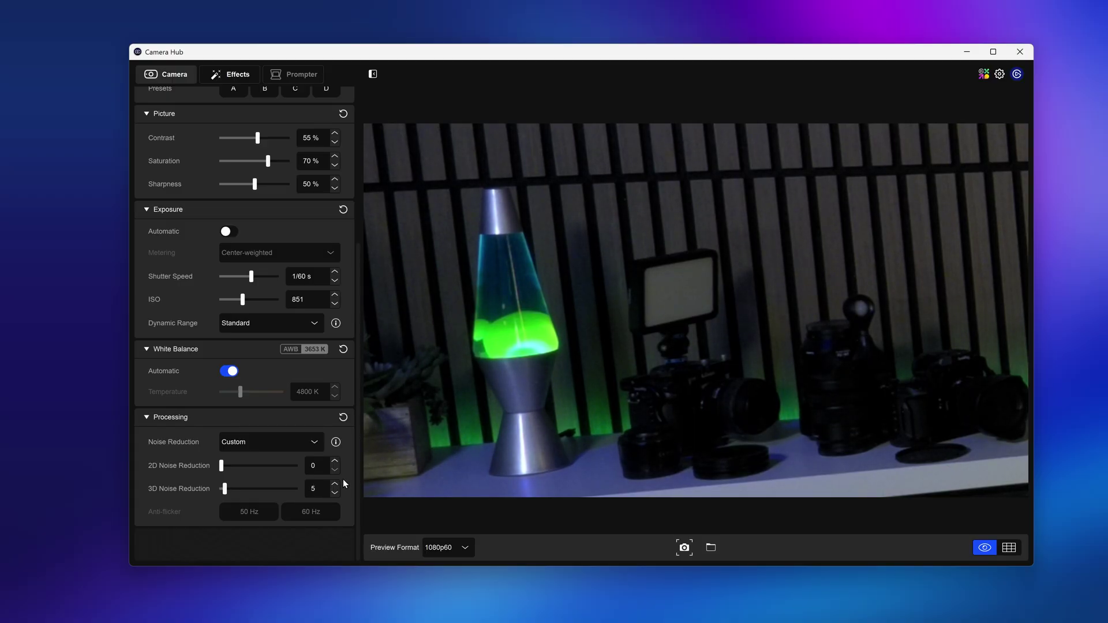
left_click(335, 485)
left_click(335, 485)
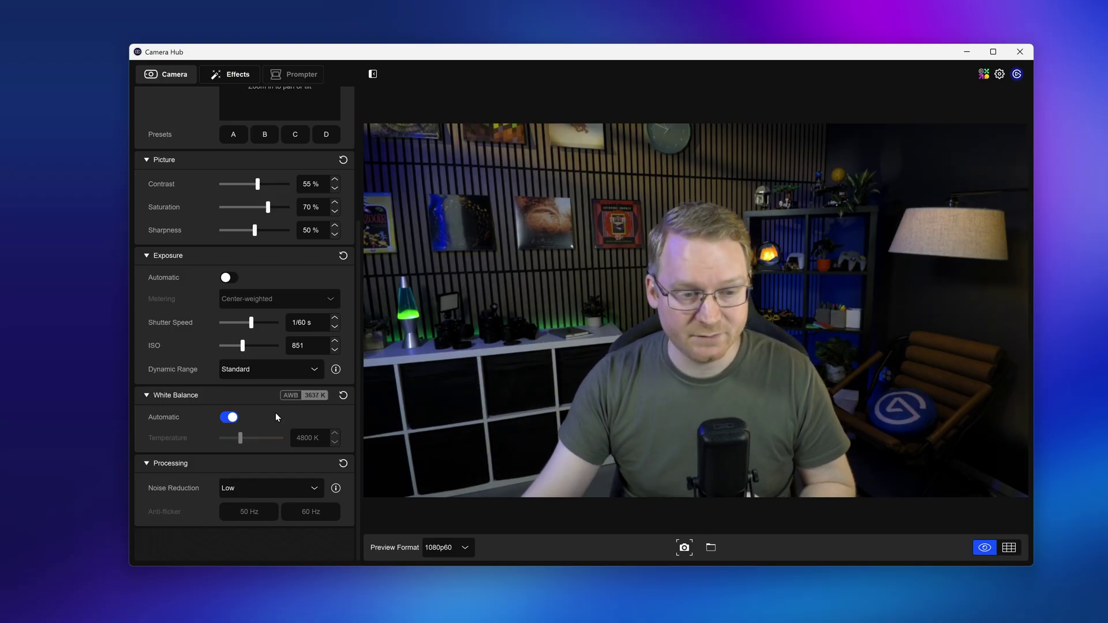
Step: Turn off automatic white balance and warm the temperature to about 5400 K
left_click(229, 417)
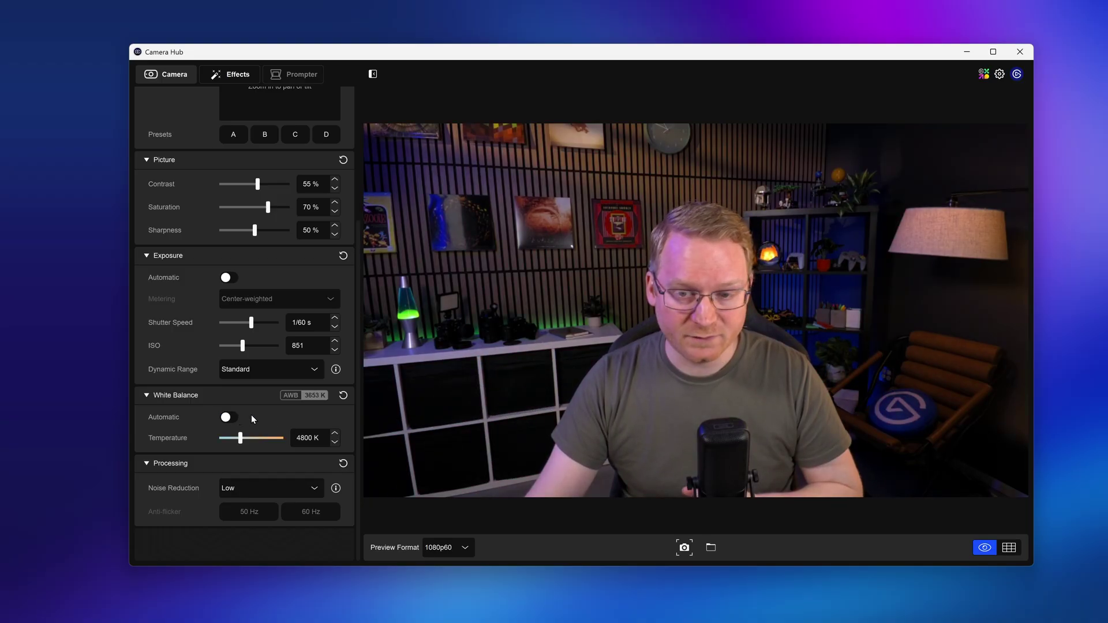
left_click_drag(240, 438, 243, 440)
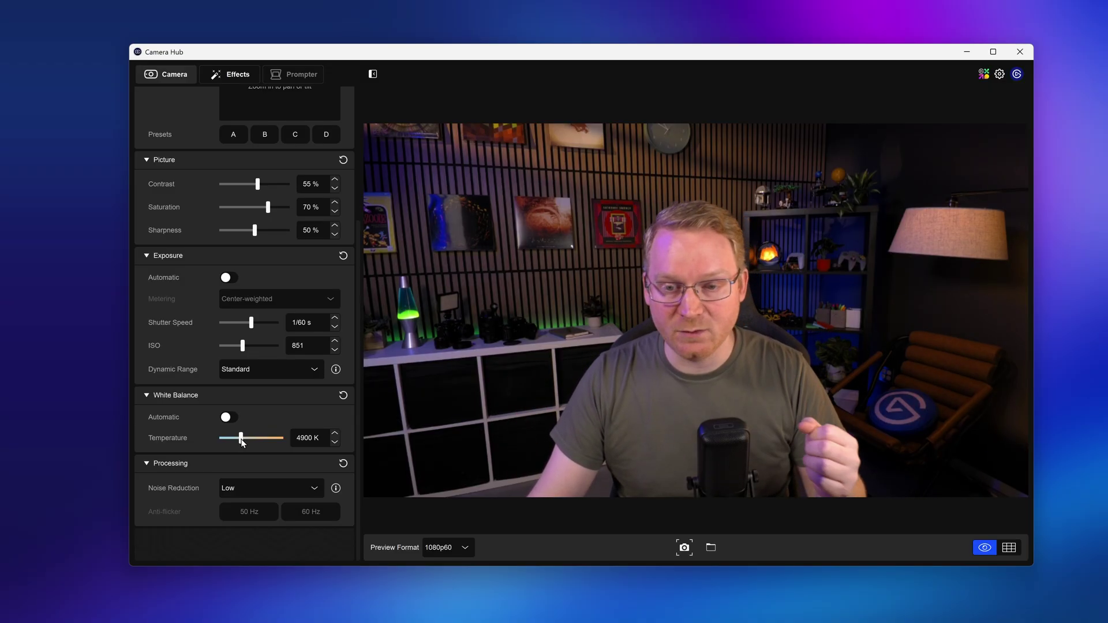
left_click_drag(241, 441, 246, 441)
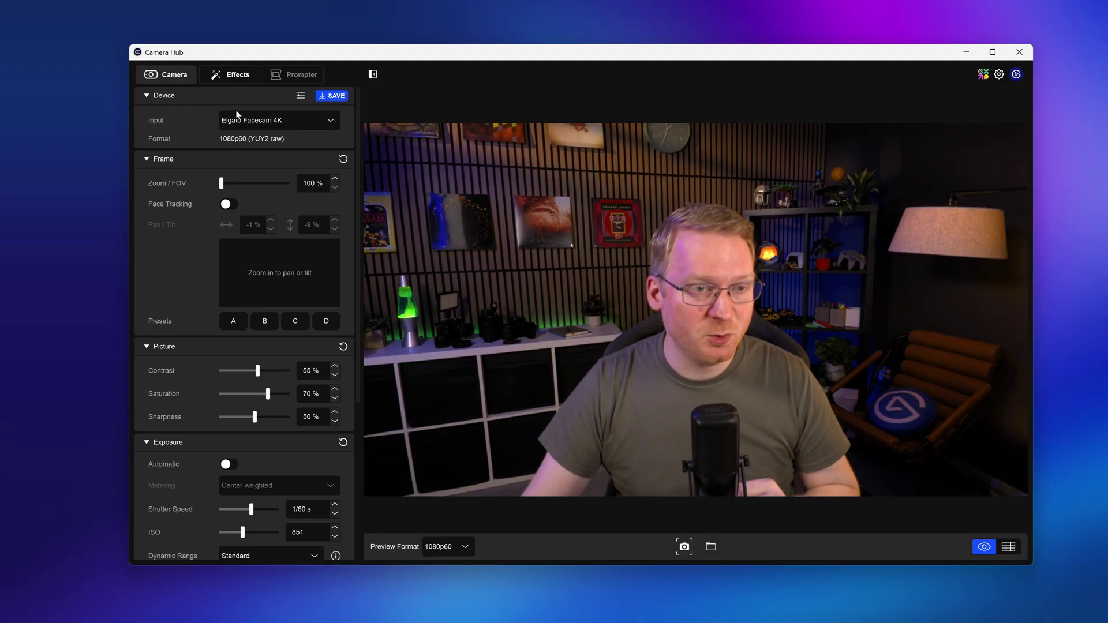
Step: In Effects, test then disable Mirror and Flip, and apply AI Background Blur with adjusted strength
left_click(231, 76)
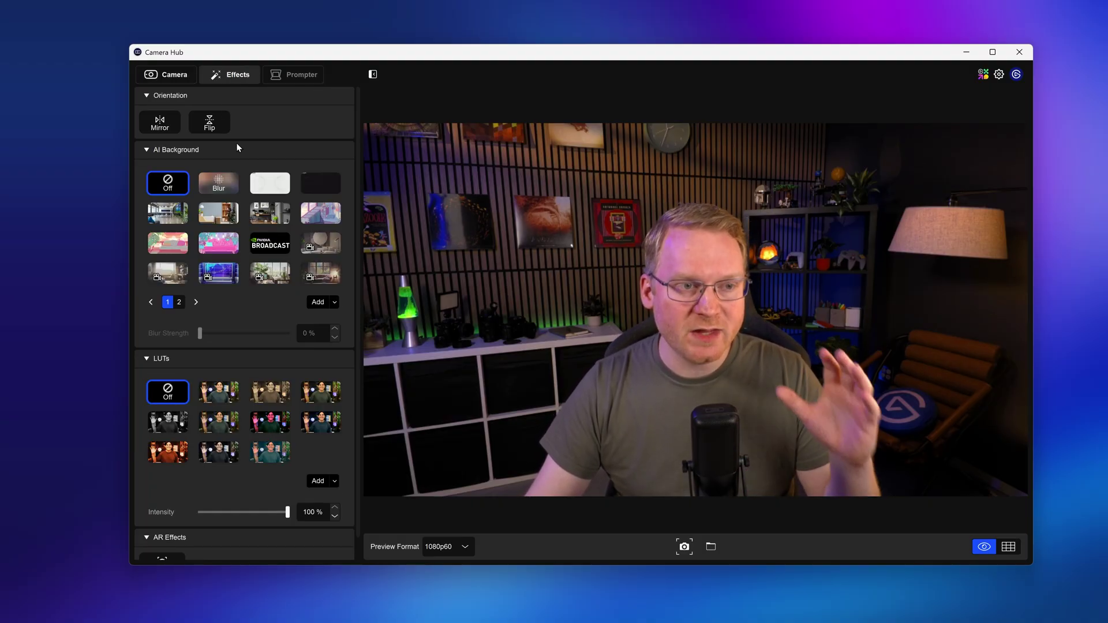
left_click(167, 127)
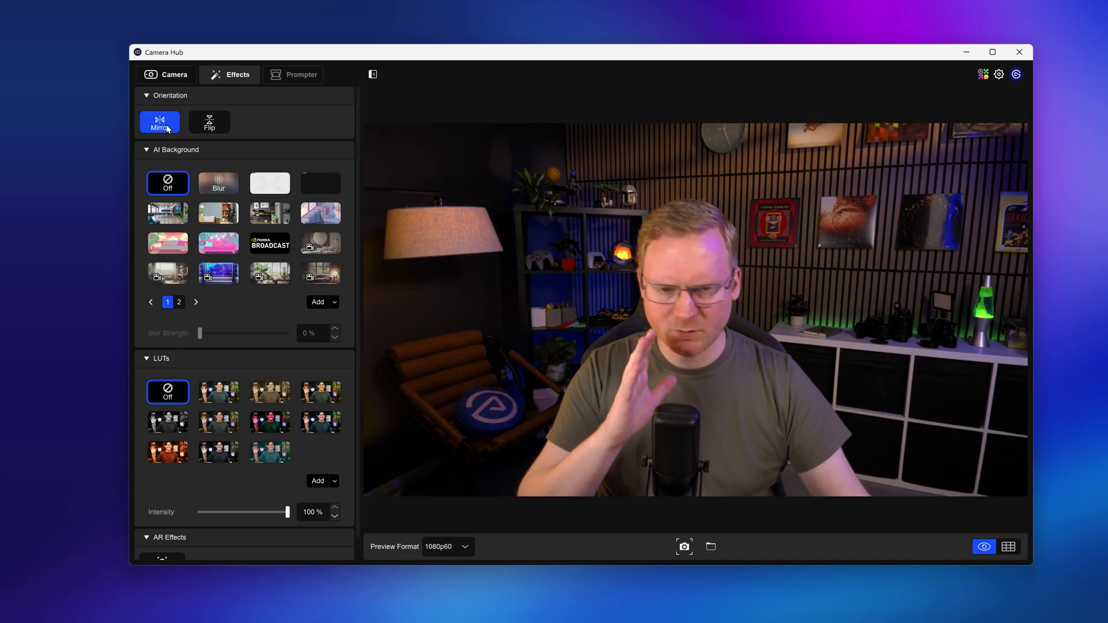
left_click(166, 126)
left_click(208, 124)
left_click(209, 124)
left_click(162, 124)
left_click(162, 124)
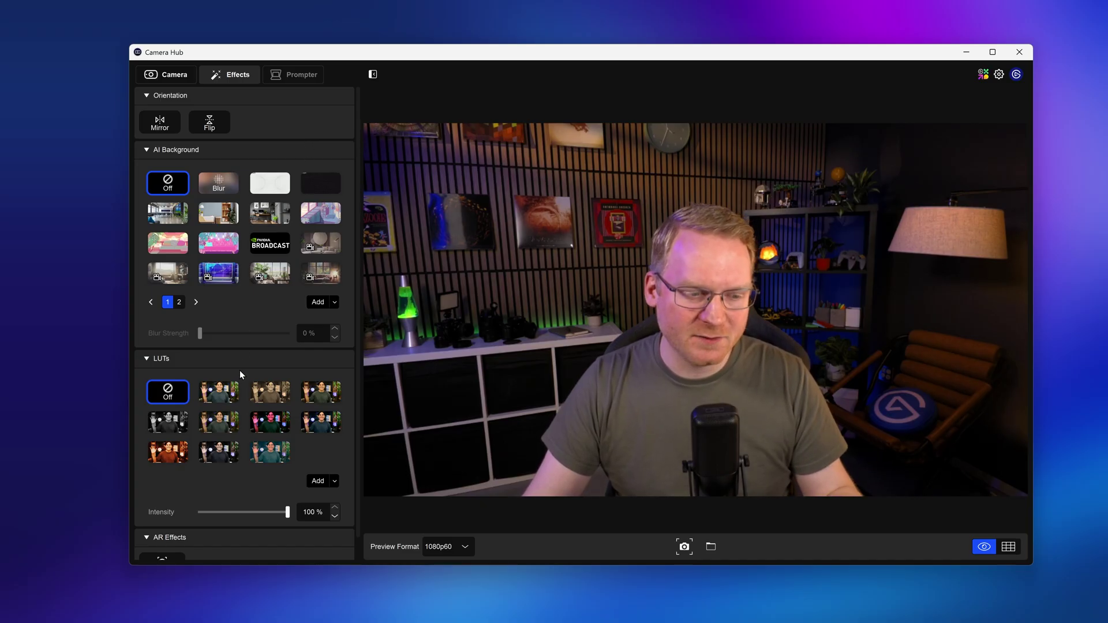
left_click(224, 187)
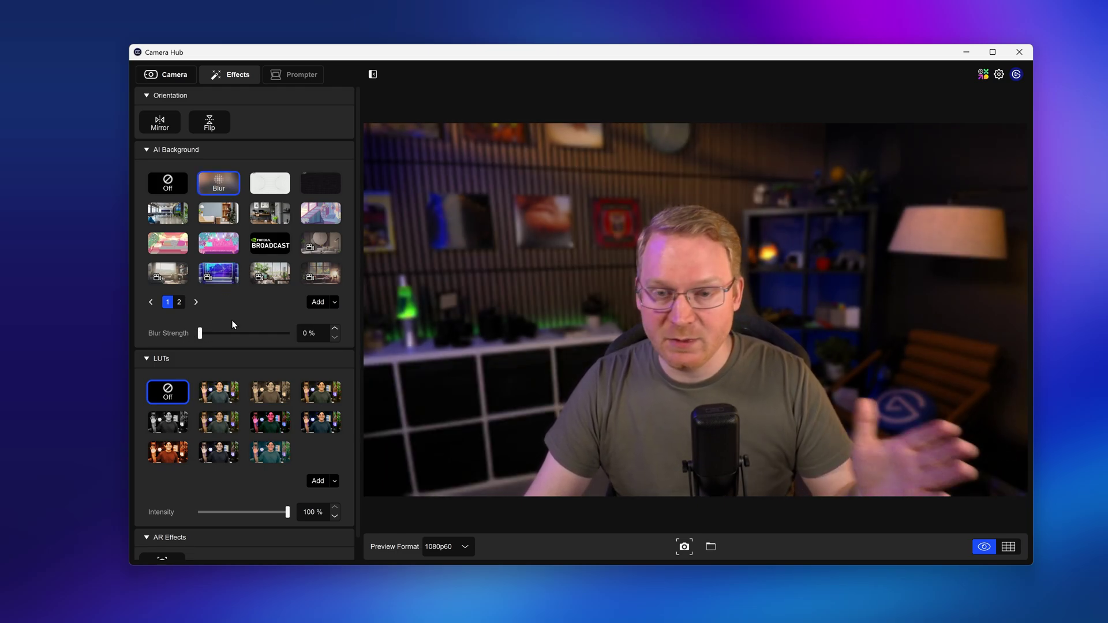
left_click_drag(239, 333, 172, 329)
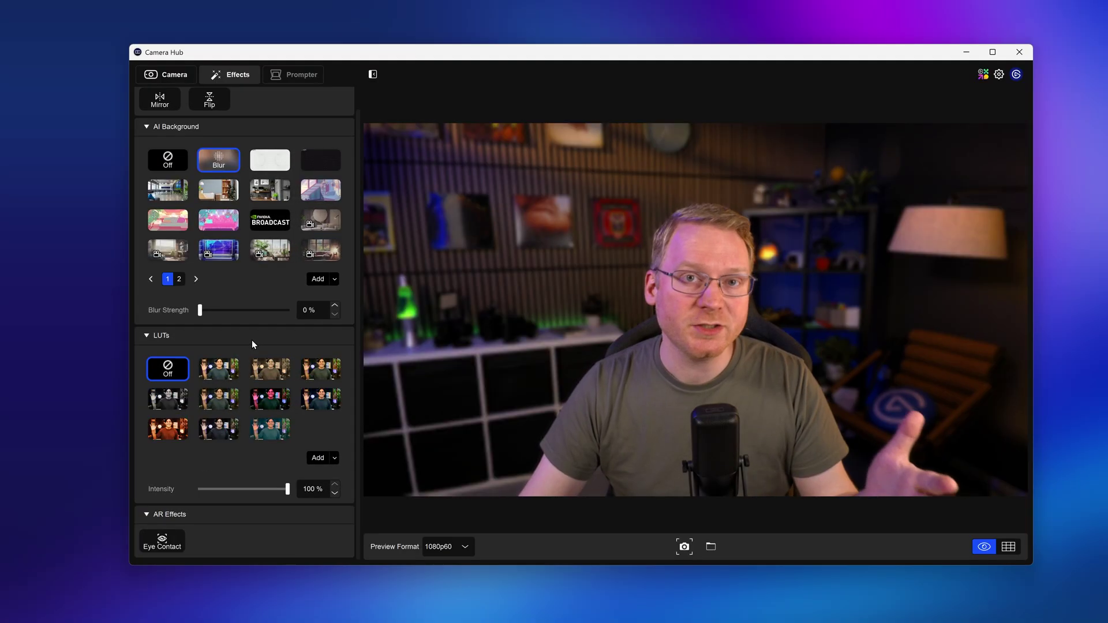
Step: Preview several LUT looks, pick True Tone, and set its intensity to 45%
left_click(218, 370)
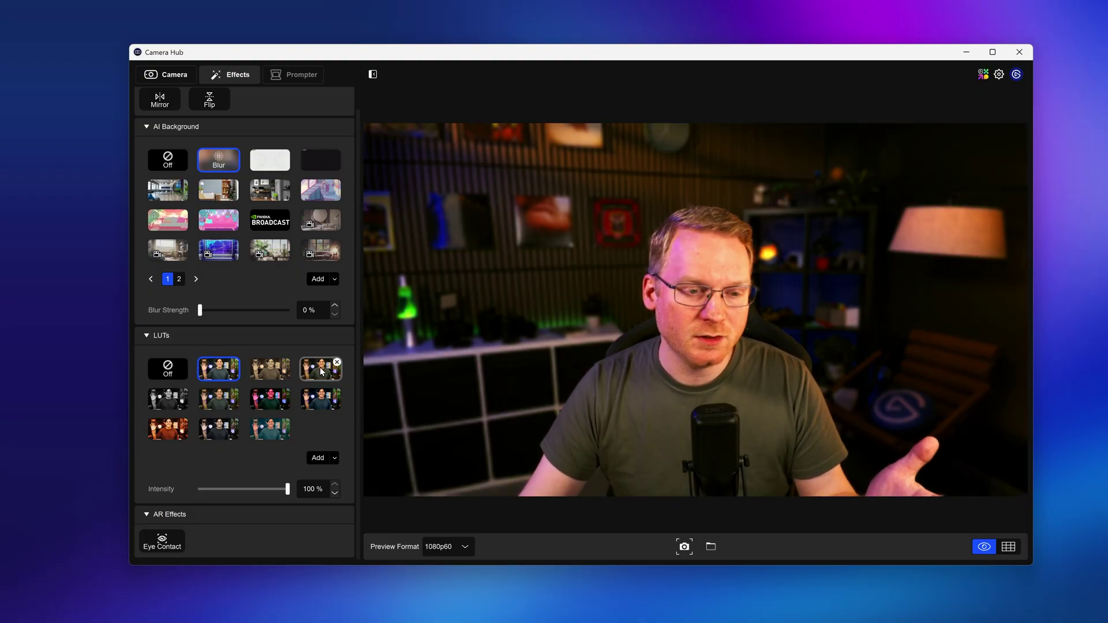
left_click(321, 371)
left_click(321, 399)
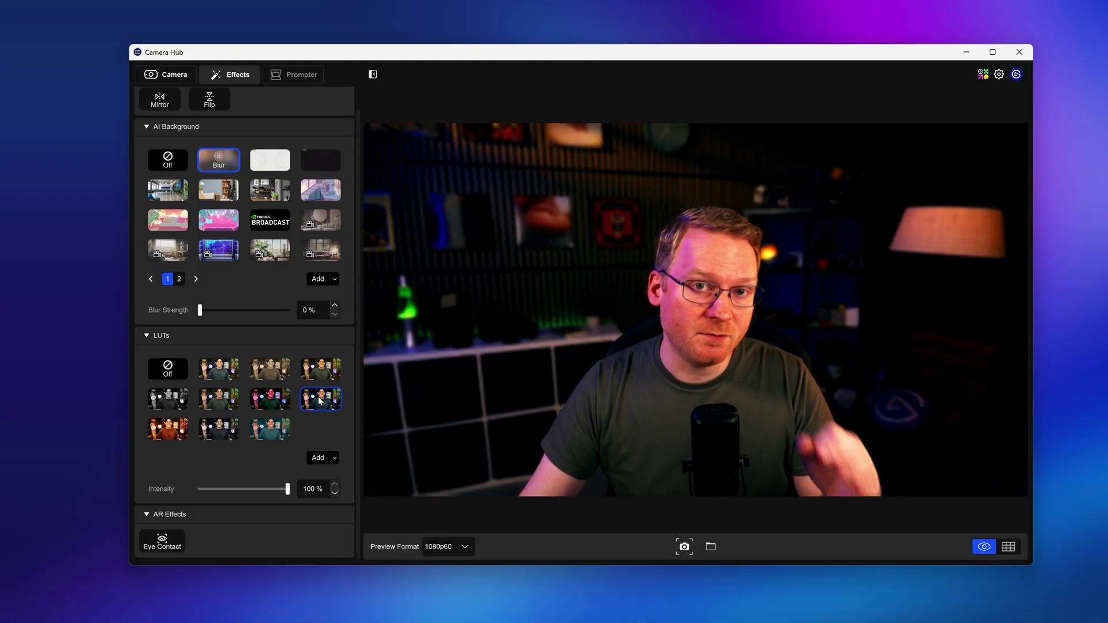
left_click(270, 401)
left_click(219, 403)
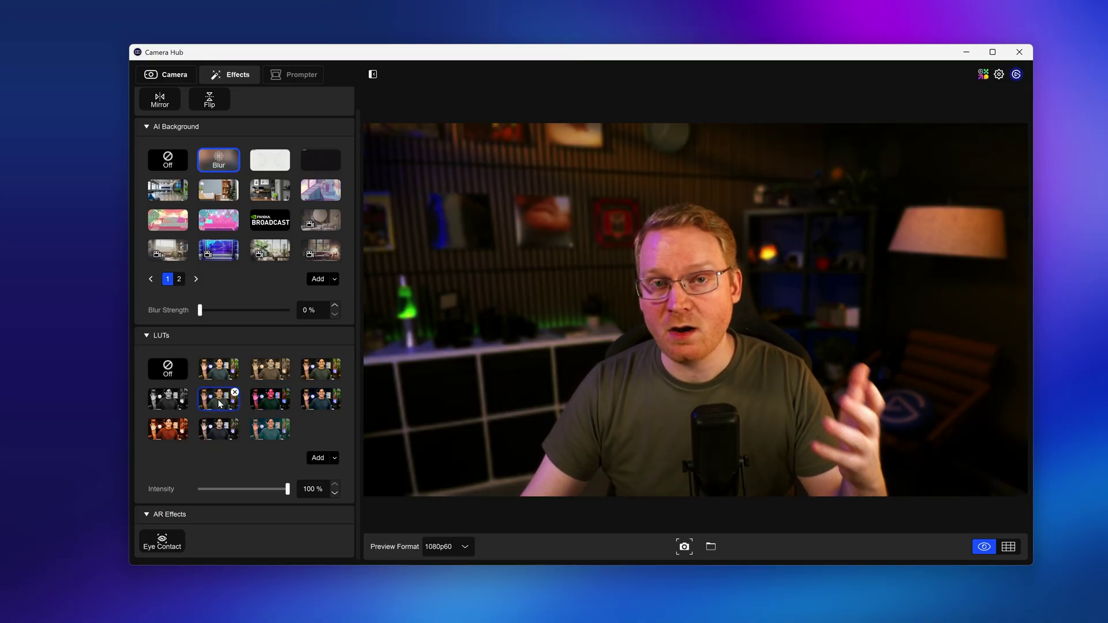
mouse_move(220, 403)
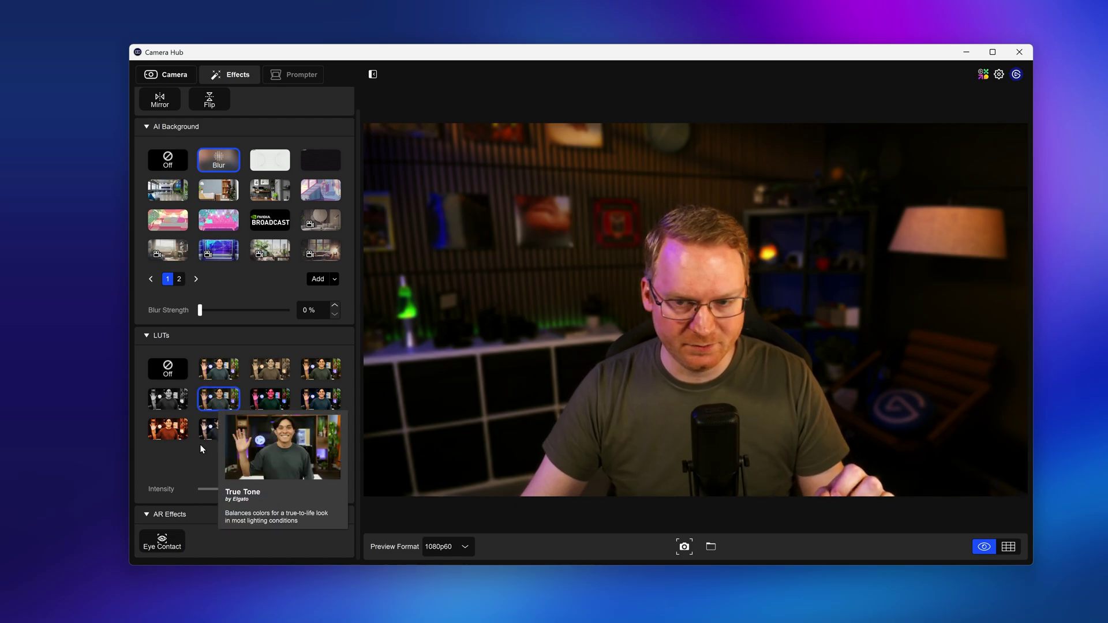
left_click(241, 490)
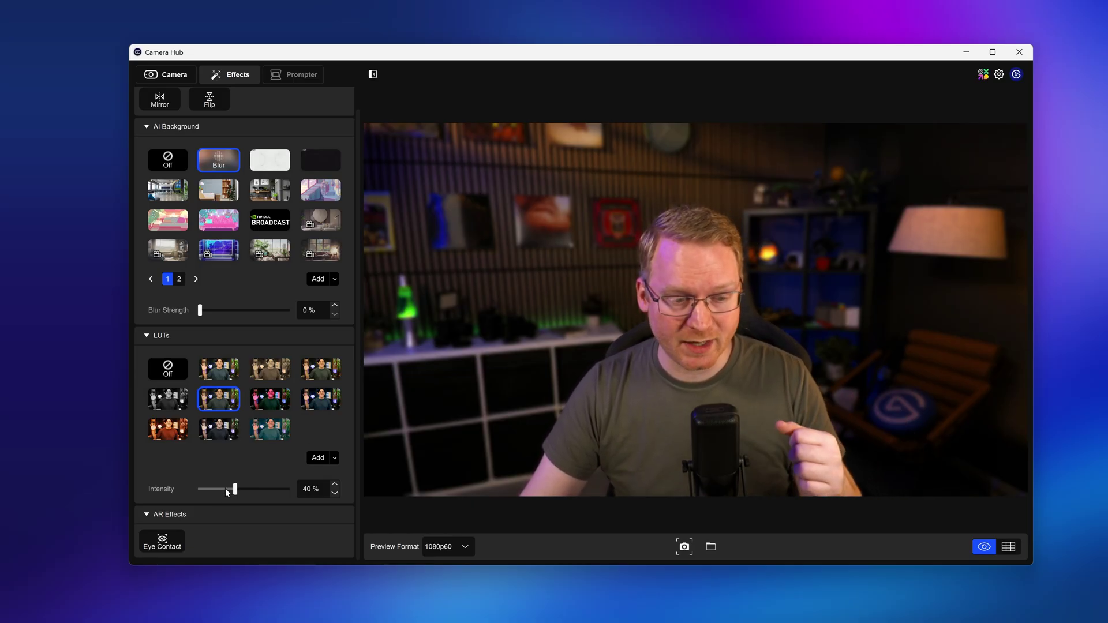
left_click(239, 490)
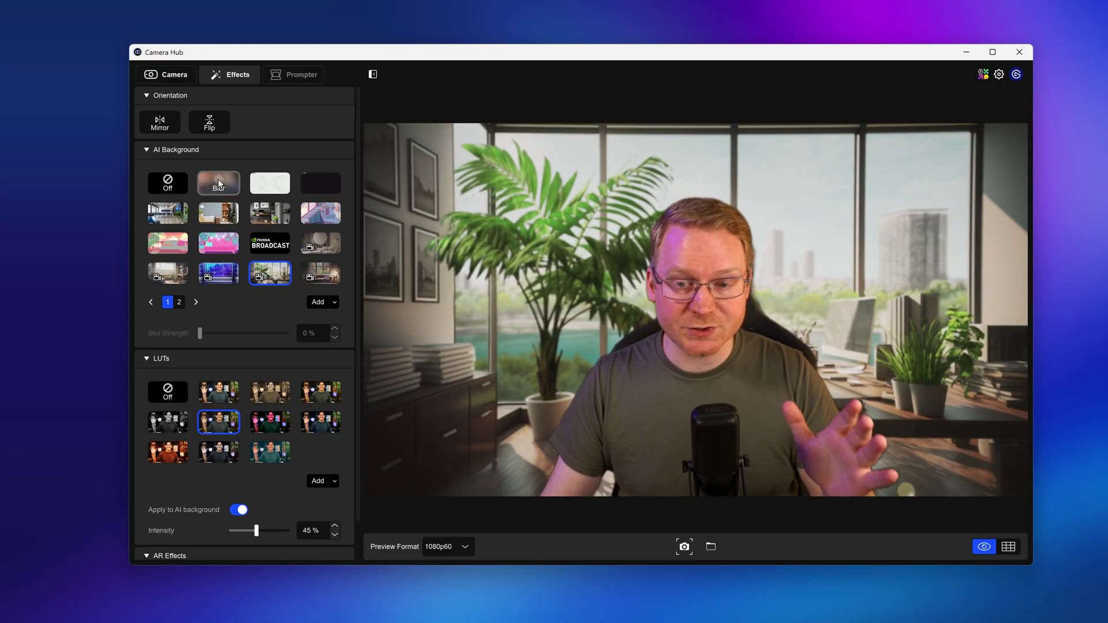
left_click(169, 187)
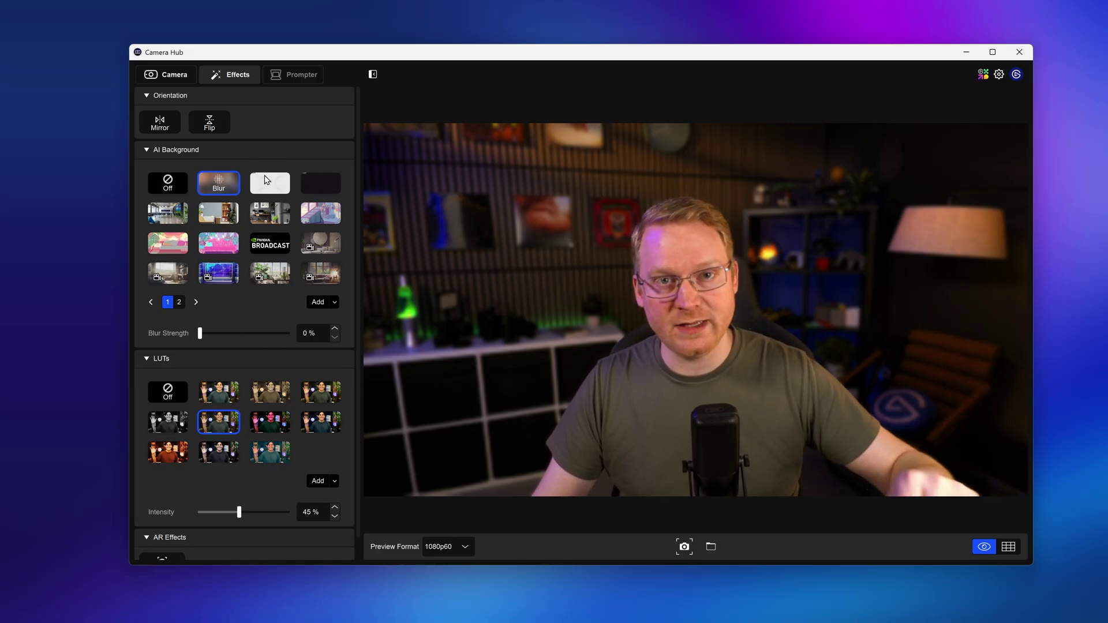
mouse_move(172, 202)
left_click(167, 183)
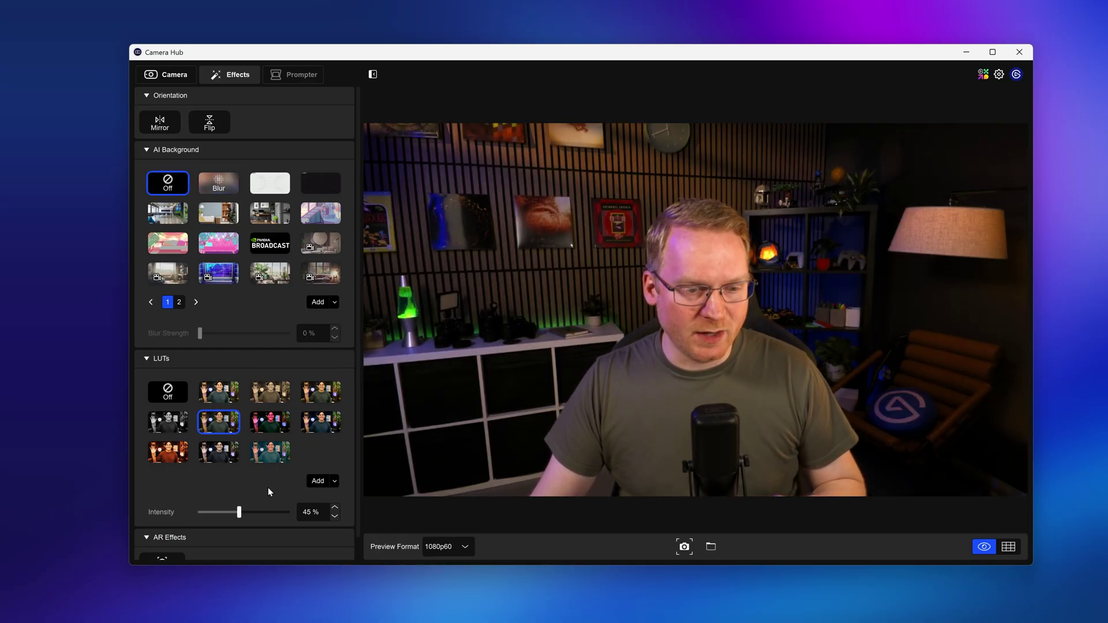
left_click_drag(238, 512, 260, 513)
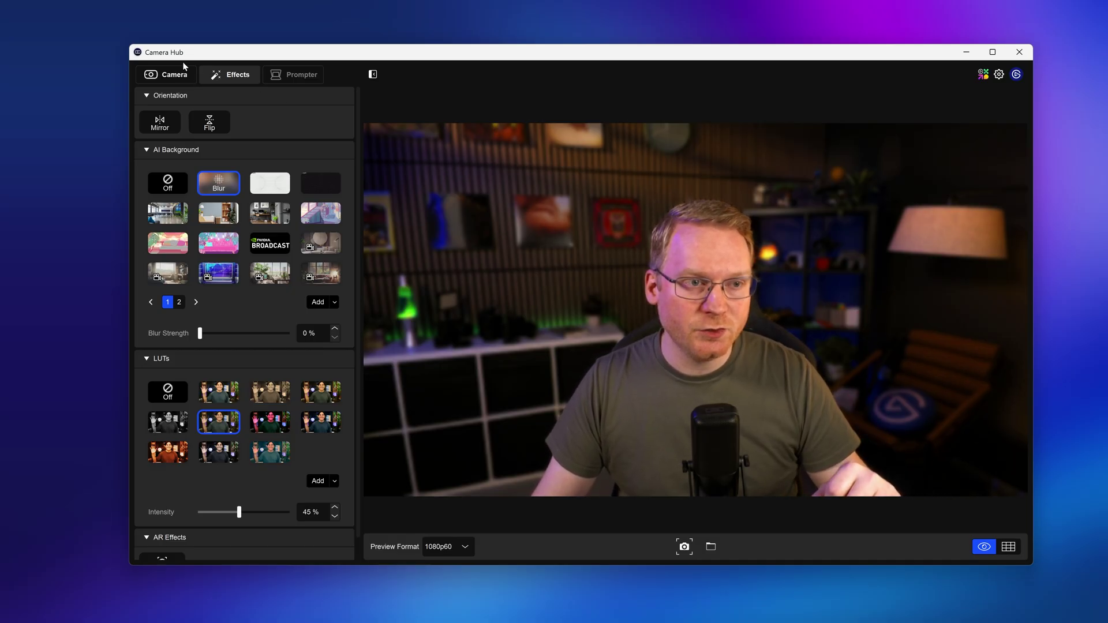
left_click(167, 183)
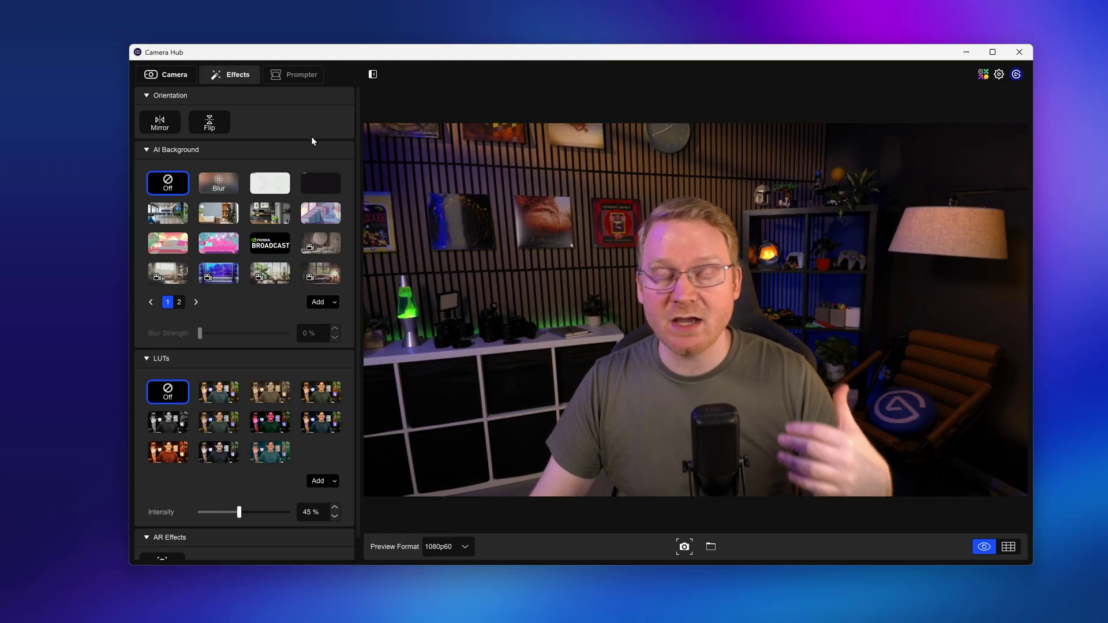
left_click(224, 186)
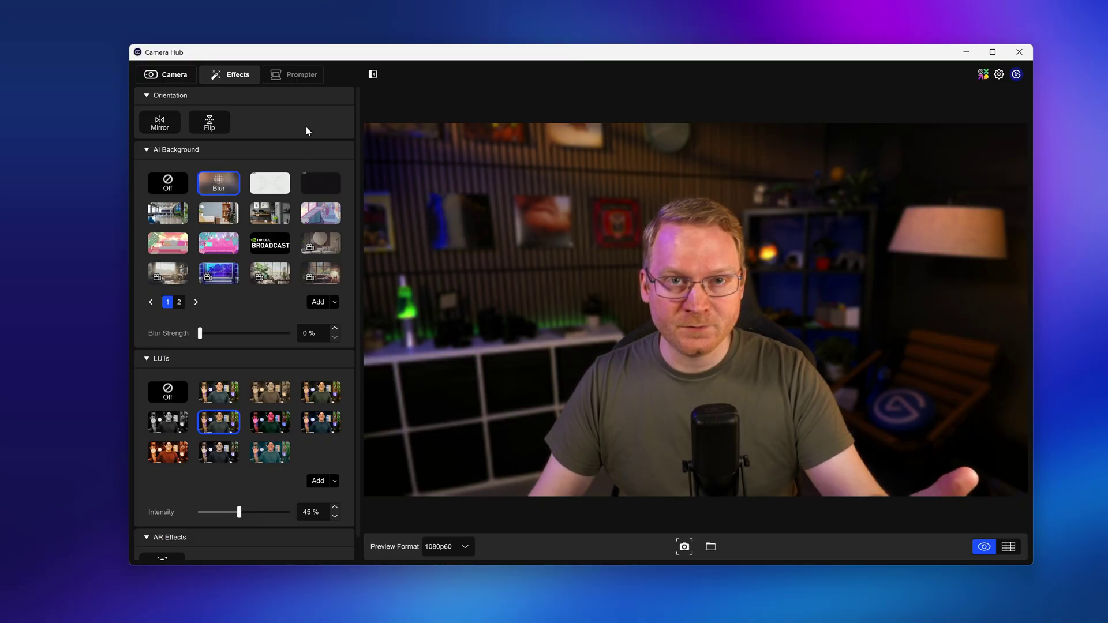